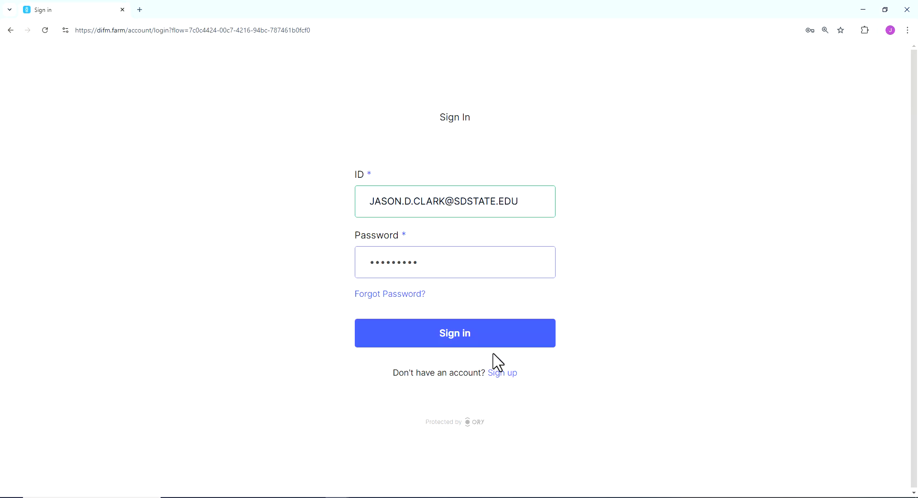
Step: Sign in with the filled-in credentials and open the NERF farm's fields from the farms list
left_click(464, 337)
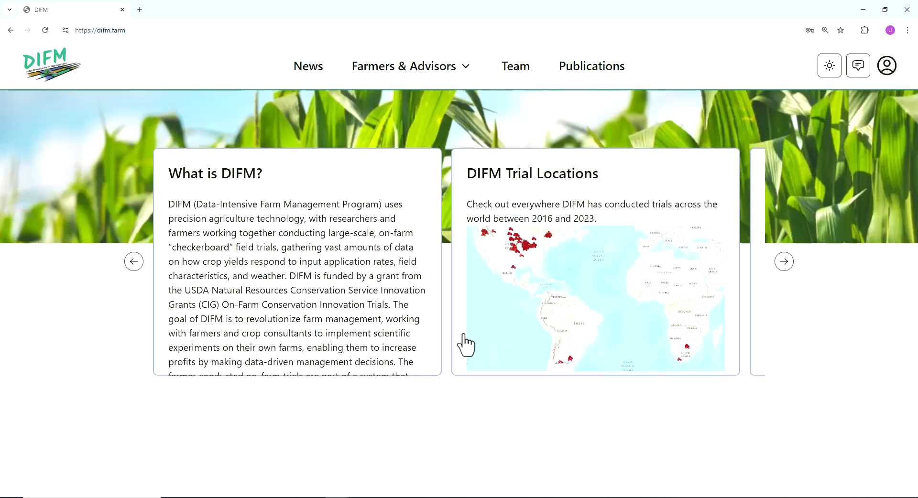
left_click(404, 70)
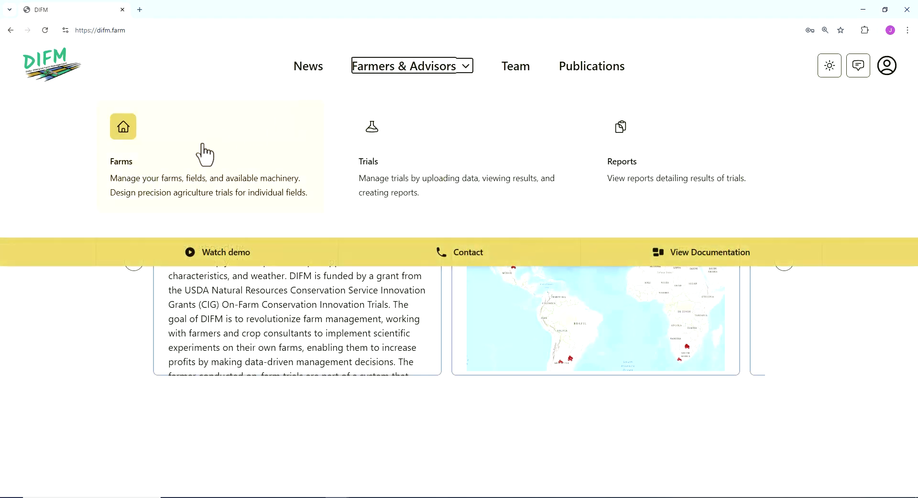
left_click(205, 154)
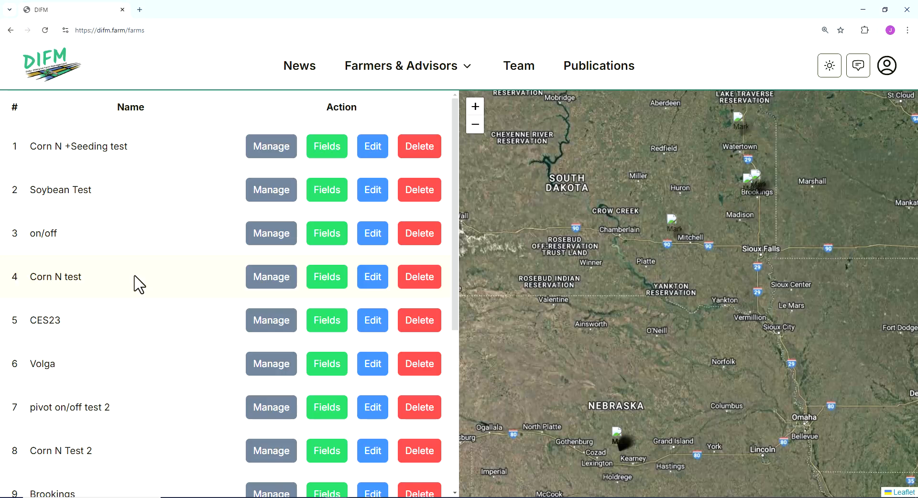
scroll(140, 285, "down", 4)
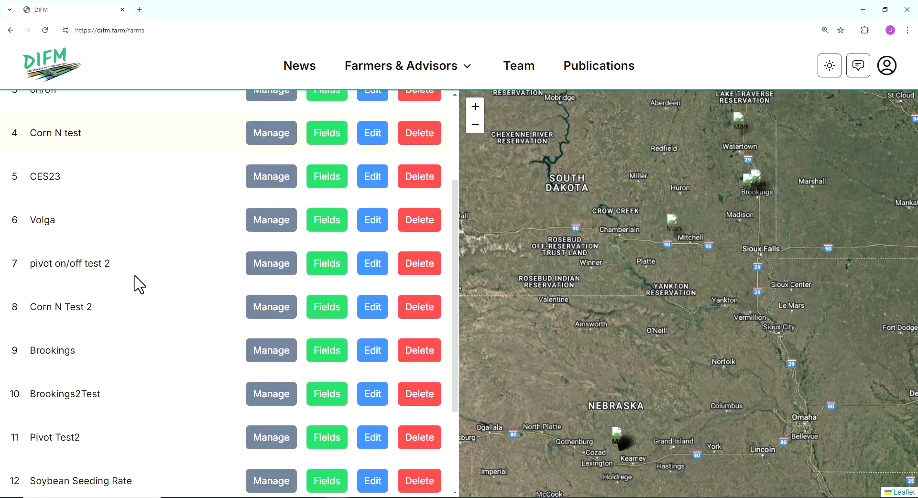
scroll(139, 285, "down", 2)
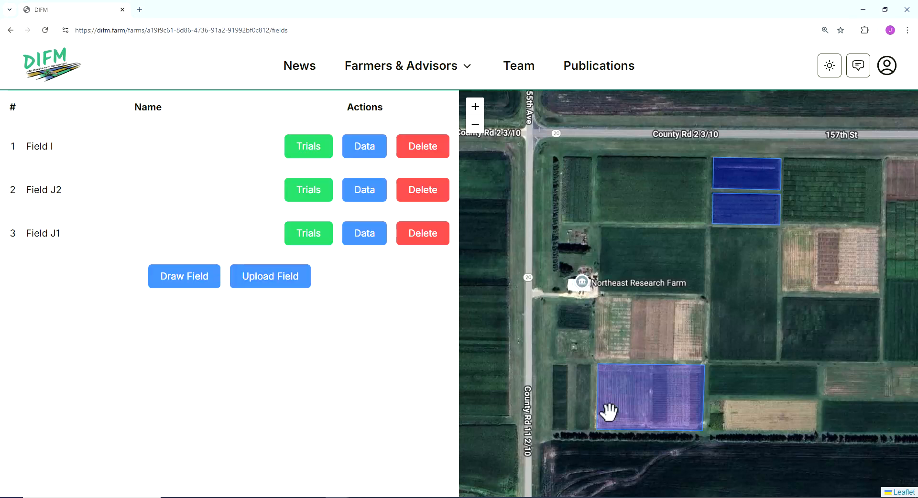
Step: View the trials set up for Field I, and return to the farm's field list
left_click(318, 151)
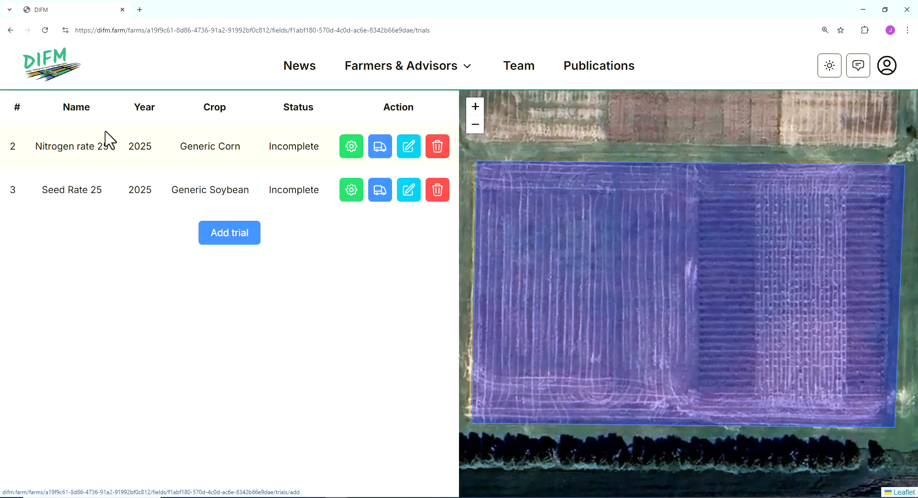
key("alt+Left")
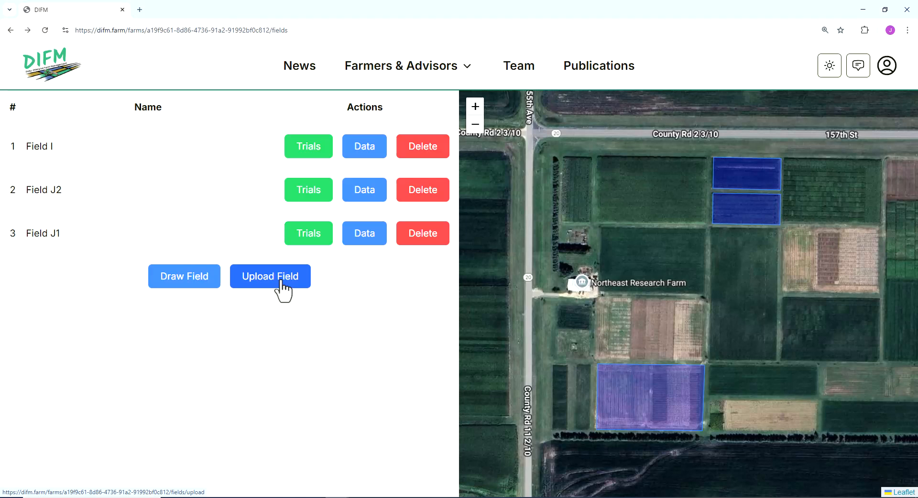
Step: Draw a new field as a four-cornered polygon around the dark green plot directly northeast of the Northeast Research Farm building
left_click(195, 297)
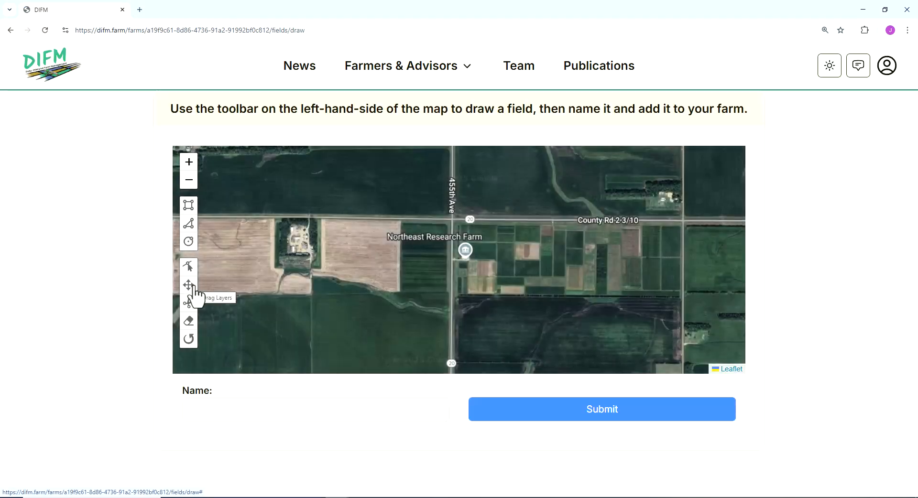
left_click(189, 161)
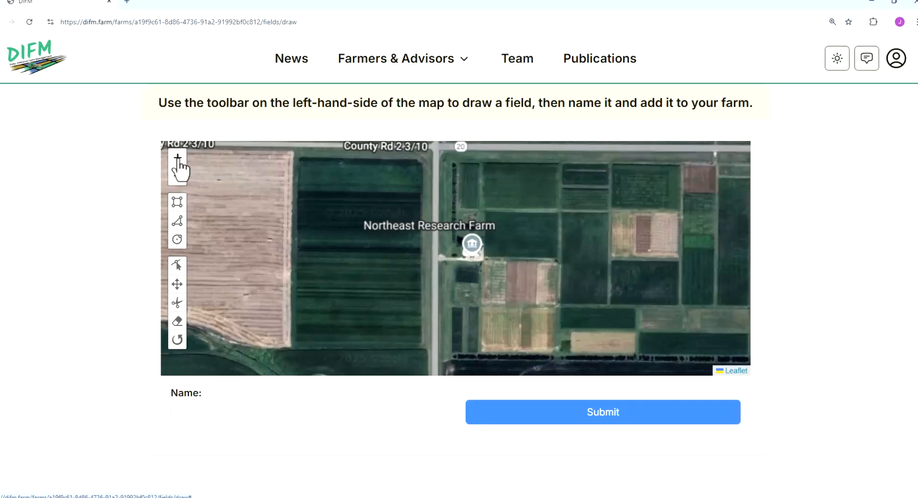
left_click(178, 158)
left_click(177, 158)
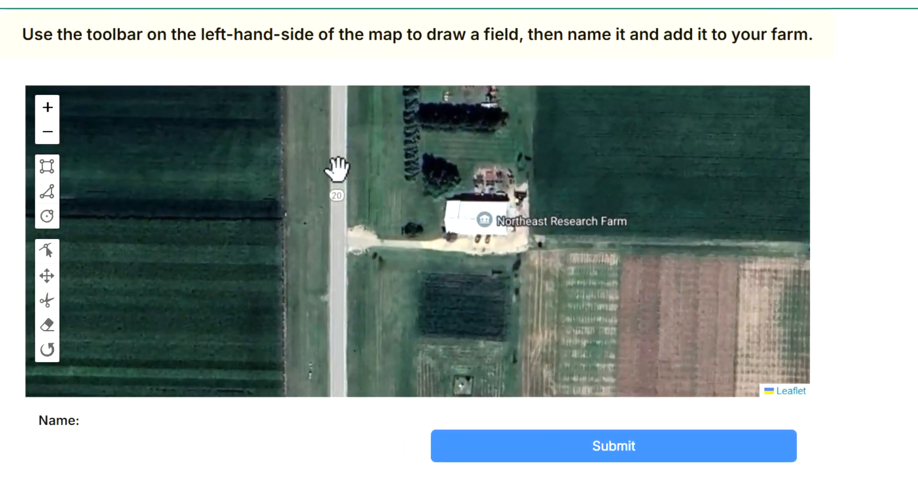
left_click_drag(448, 198, 416, 214)
left_click_drag(365, 184, 197, 242)
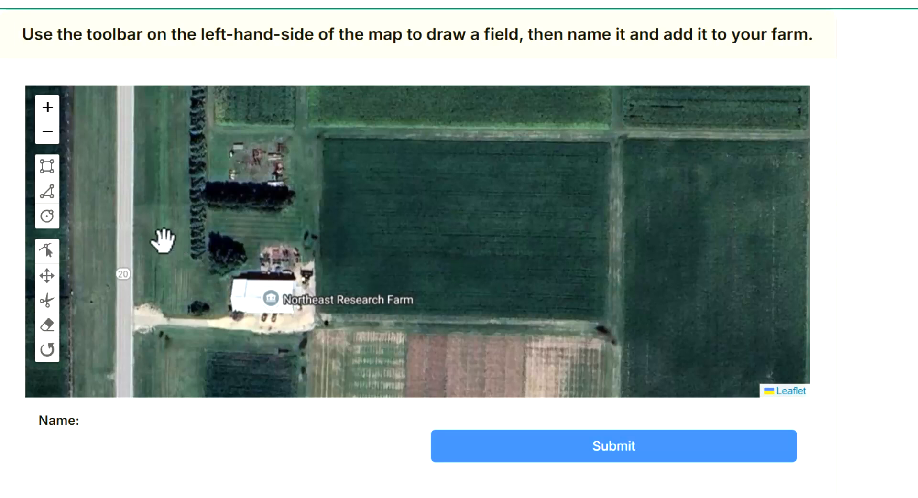
left_click(48, 192)
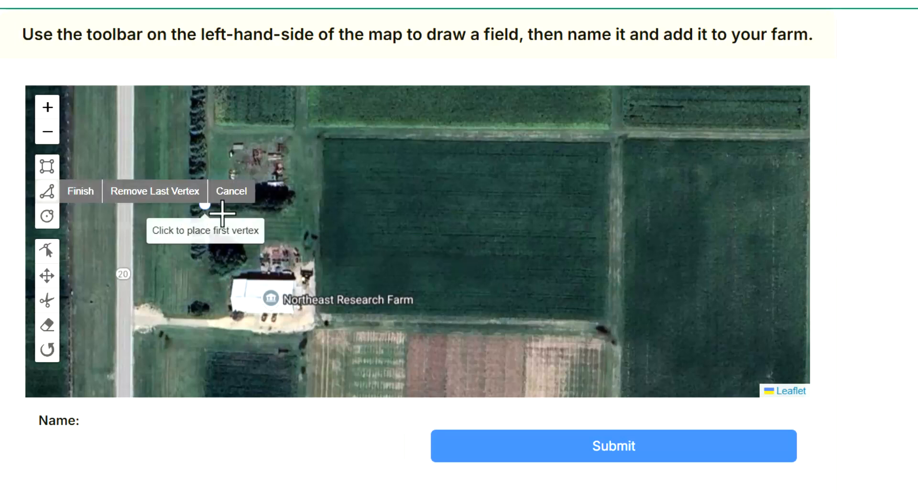
left_click(321, 310)
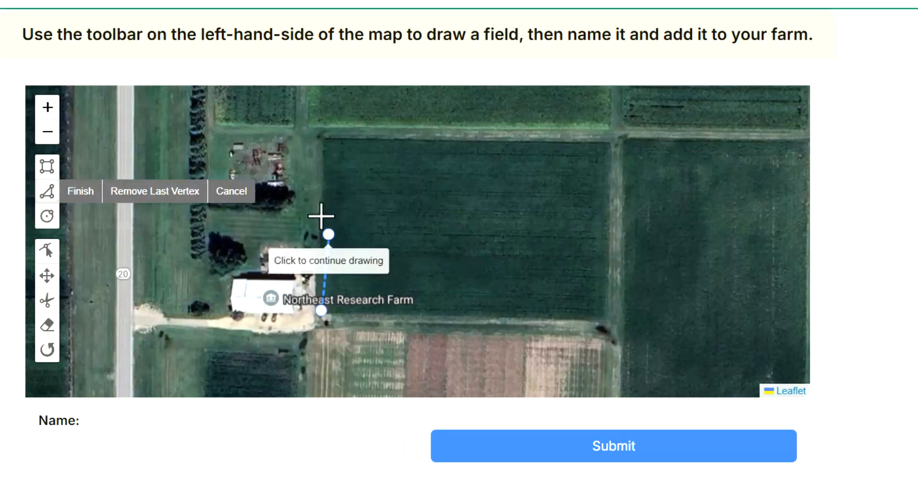
left_click(322, 139)
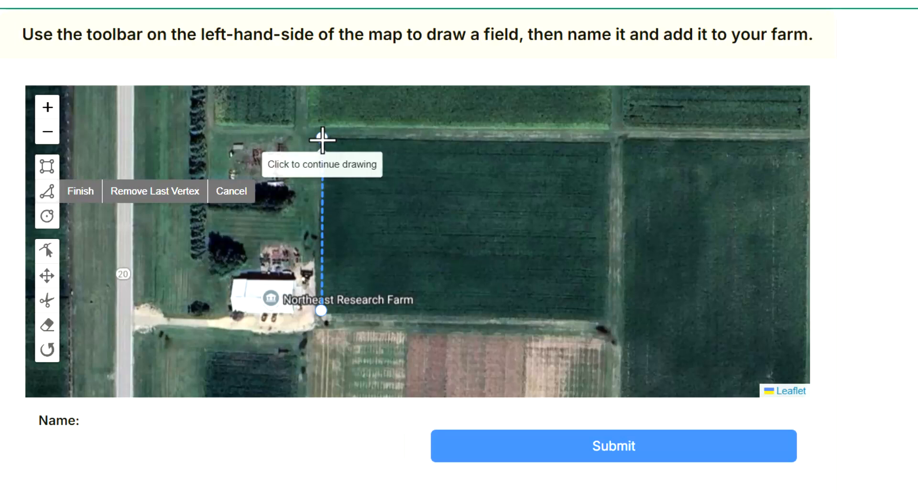
left_click(609, 142)
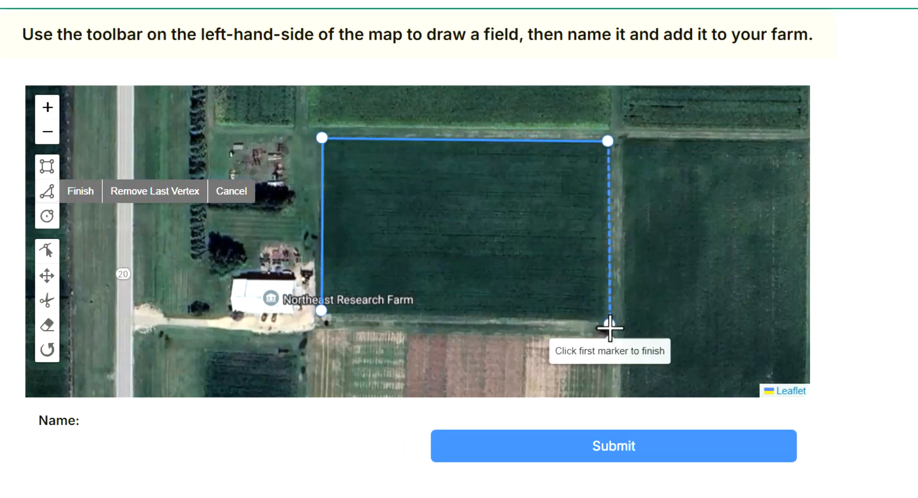
left_click(610, 325)
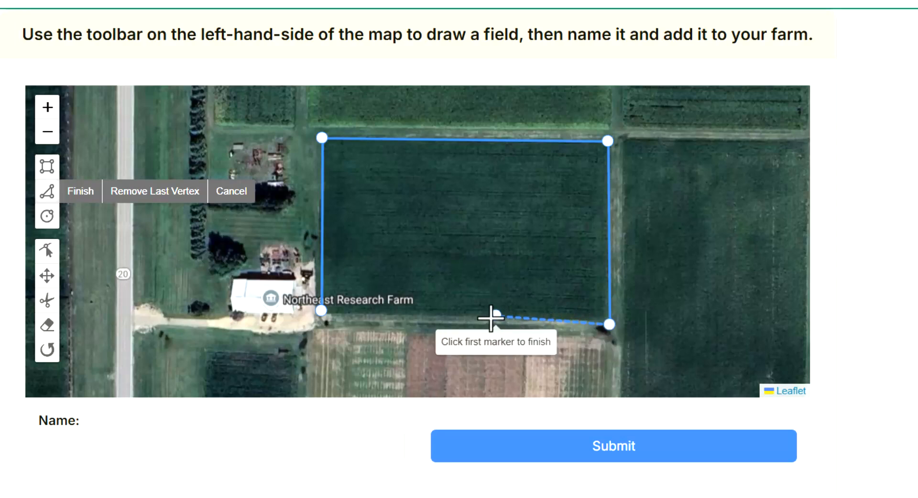
left_click(321, 310)
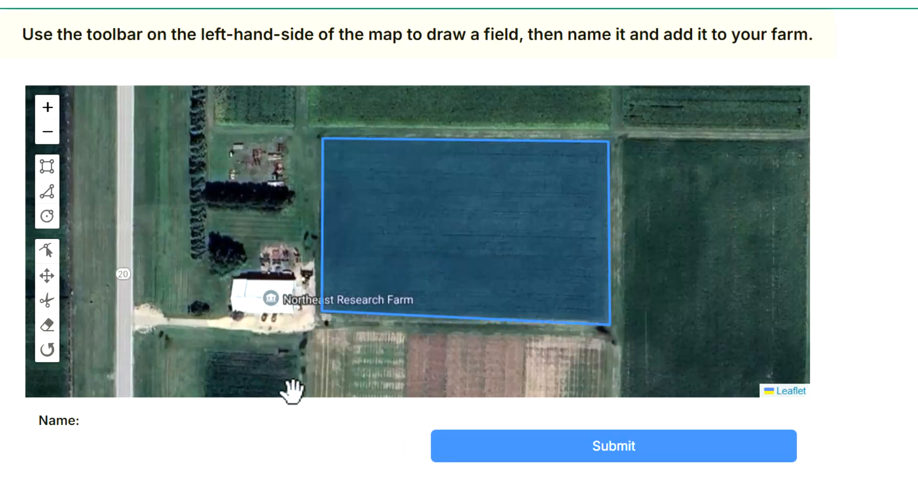
Step: Name the drawn field 110 and submit it to the farm
left_click(281, 446)
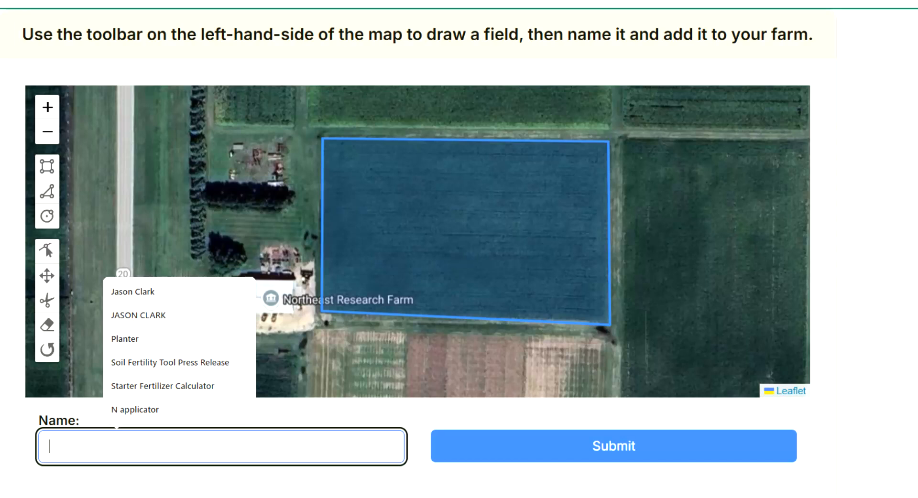
type("110")
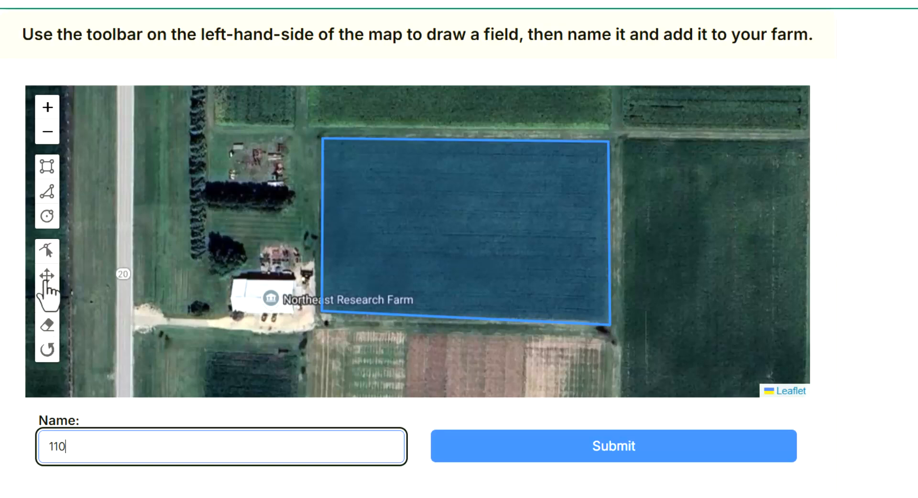
left_click(473, 452)
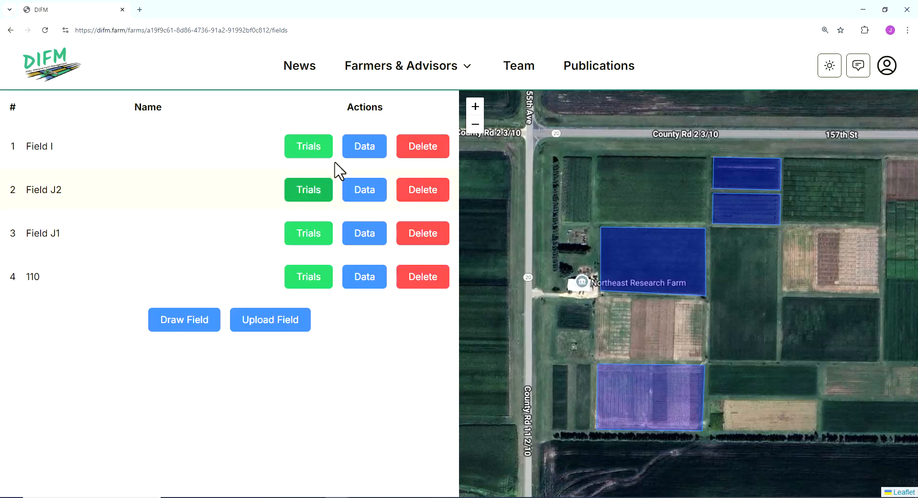
Step: Return to the farms list and start adding a new farm
mouse_move(406, 78)
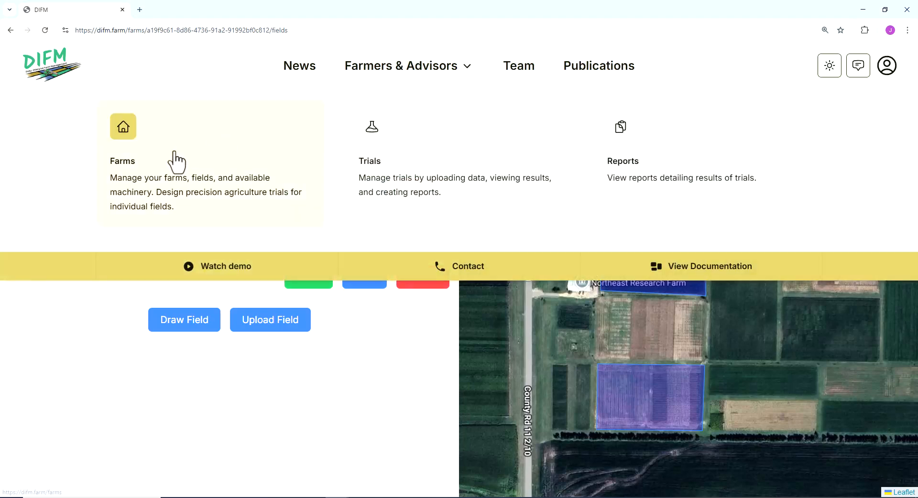
left_click(168, 173)
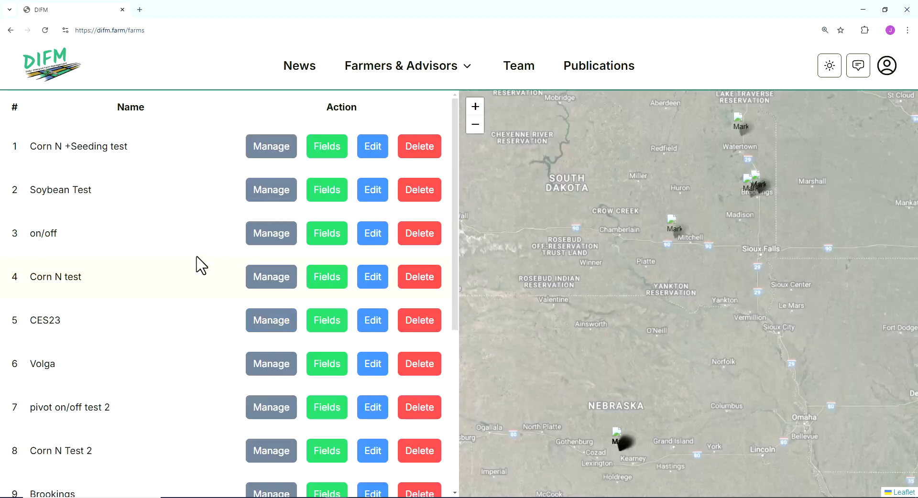
scroll(197, 266, "down", 6)
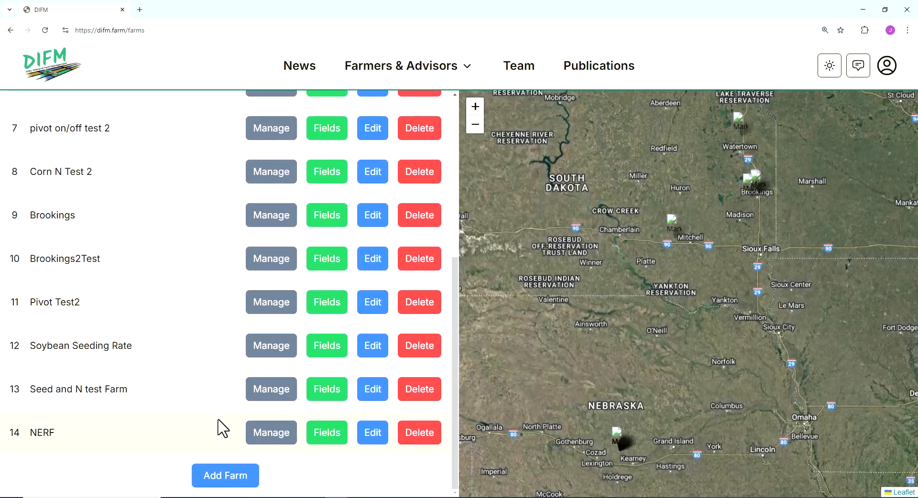
left_click(219, 478)
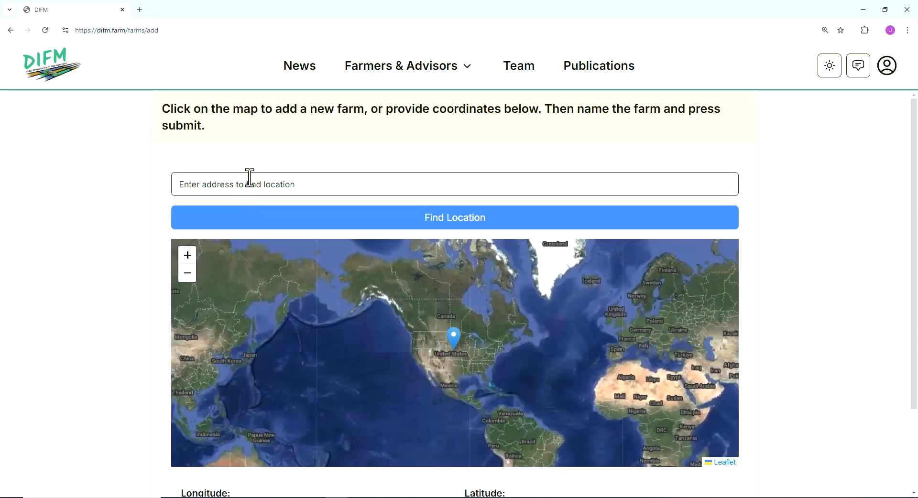
Step: Set the new farm's location to latitude 43.044222 and longitude -96.903141
scroll(115, 244, "down", 2)
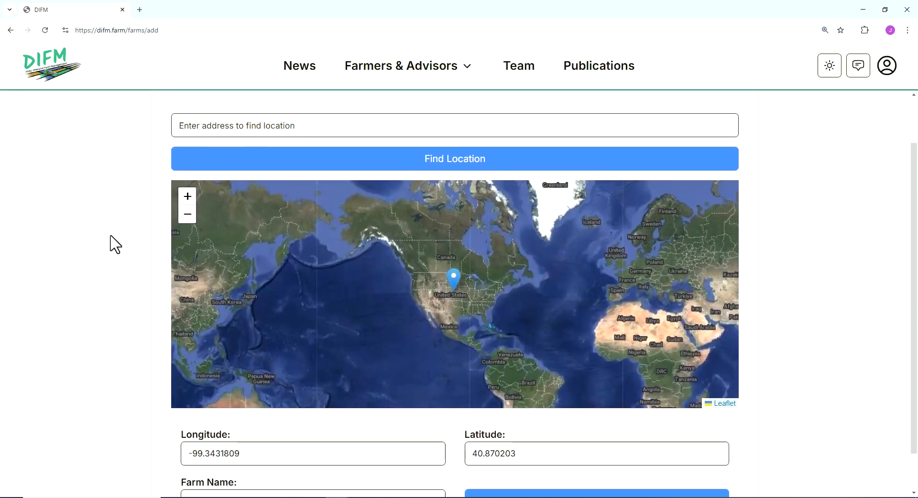
scroll(115, 245, "up", 1)
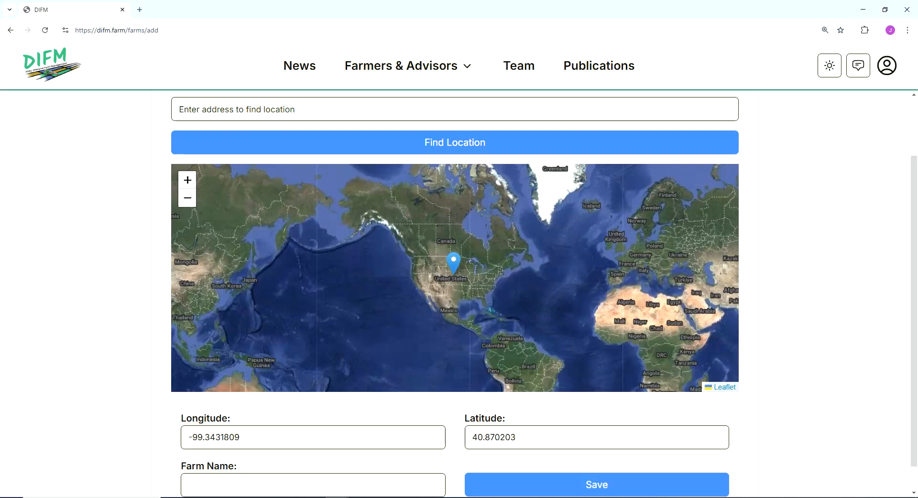
key("alt+Tab")
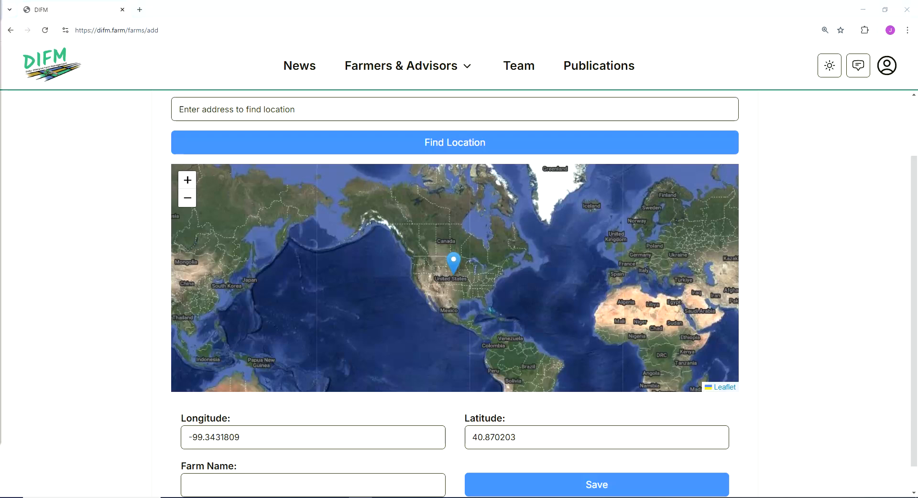
double_click(526, 440)
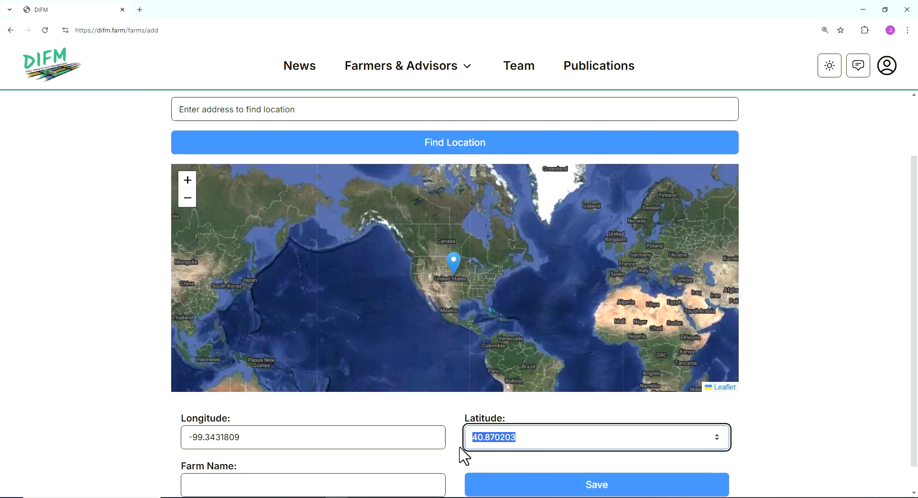
type("43.044222")
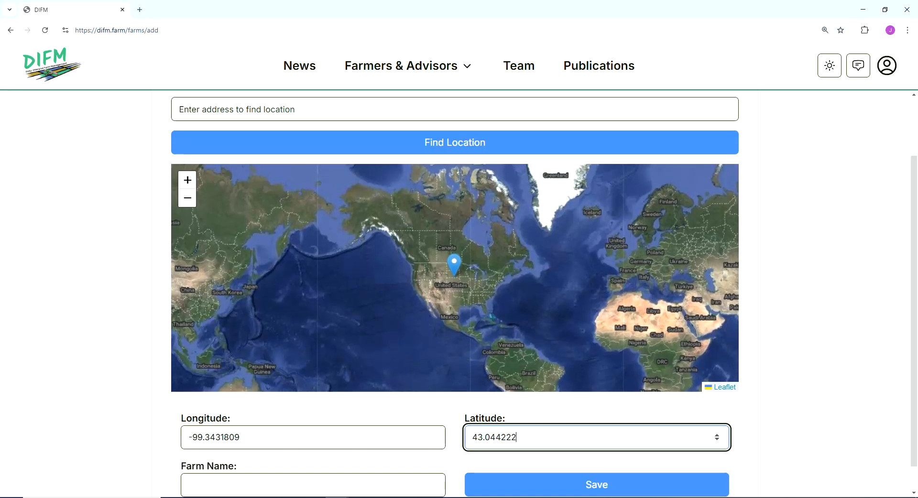
key("alt+Tab")
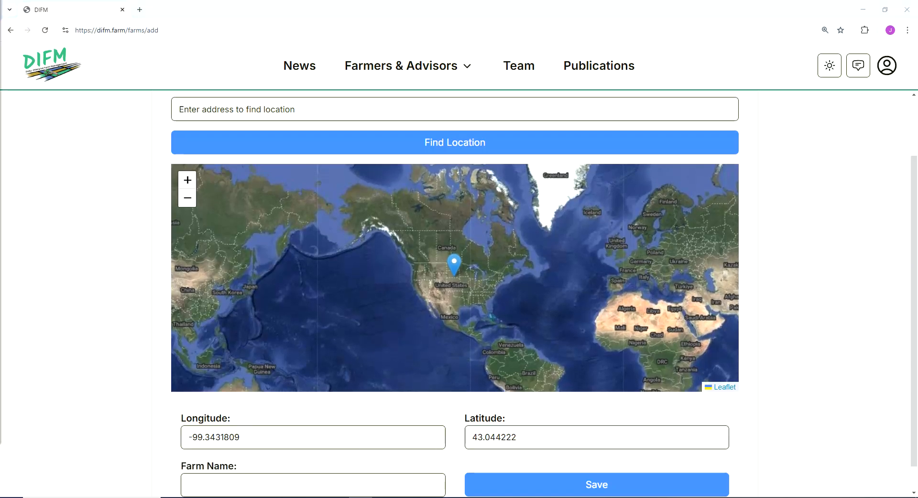
left_click_drag(321, 435, 123, 438)
type("-96.903145")
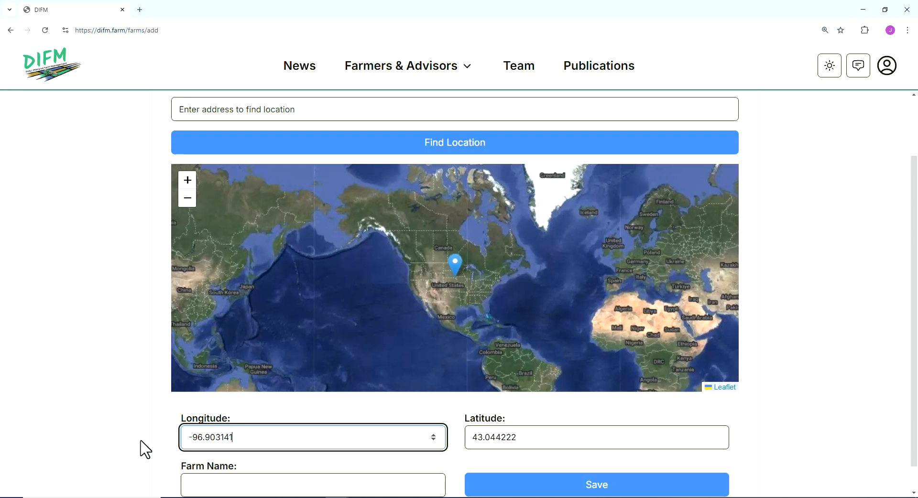
Step: Name the new farm SERF and save it
left_click(251, 484)
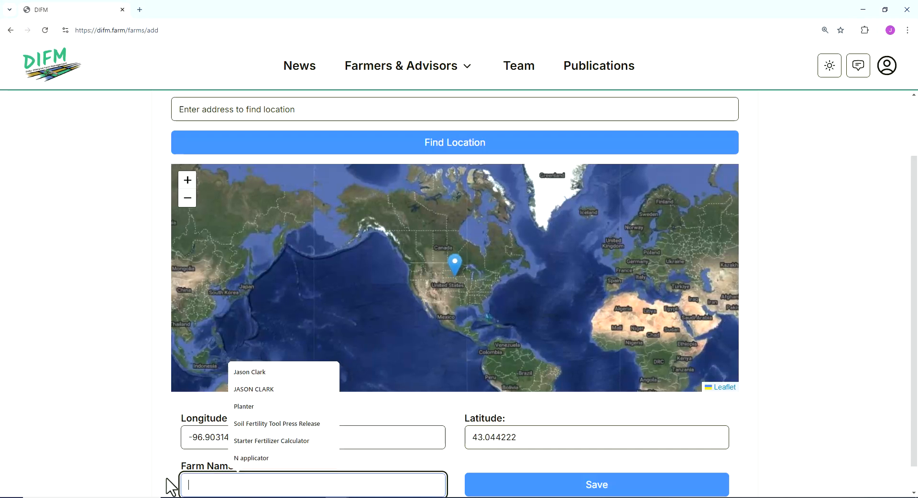
type("SERF")
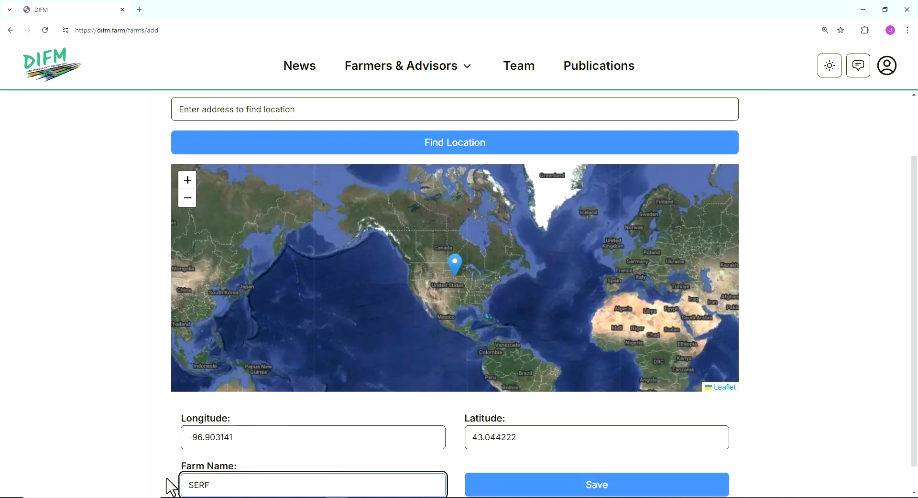
scroll(148, 433, "down", 1)
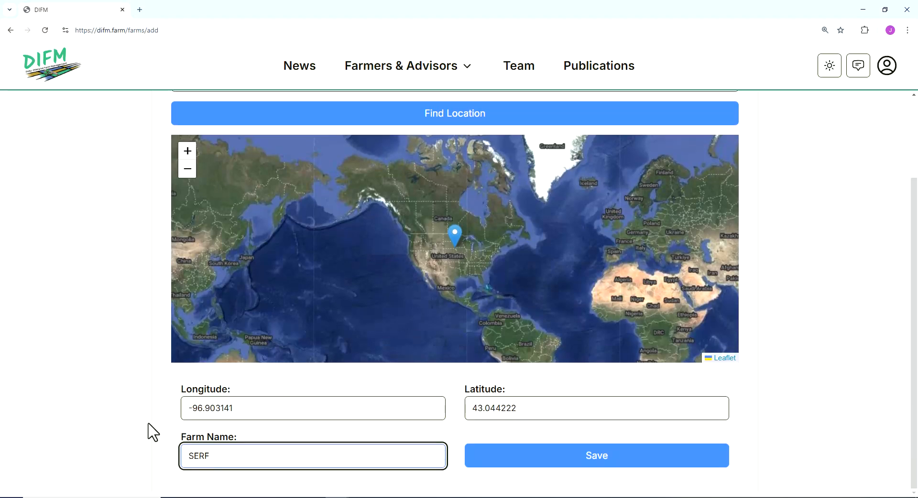
left_click(617, 464)
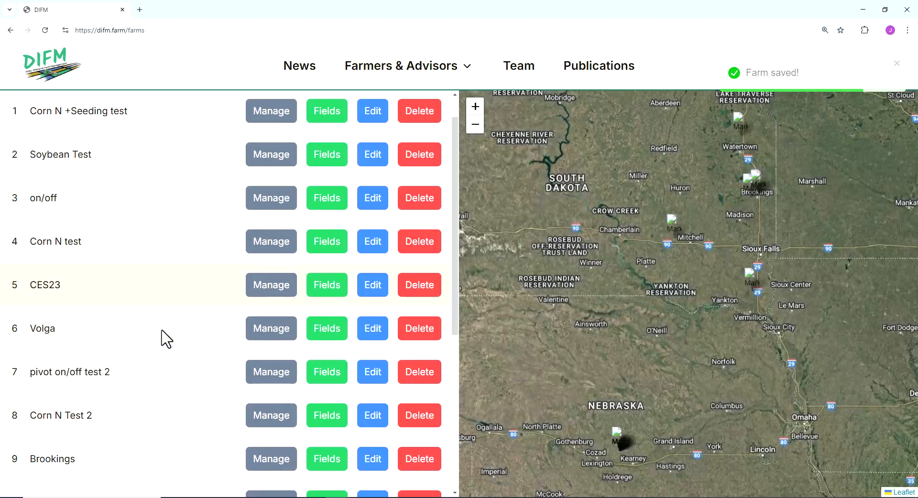
Step: In the SERF farm's fields, upload the boundary file Soil Fertility_SERF_SERF-401.zip as a new field named 401
scroll(165, 338, "down", 6)
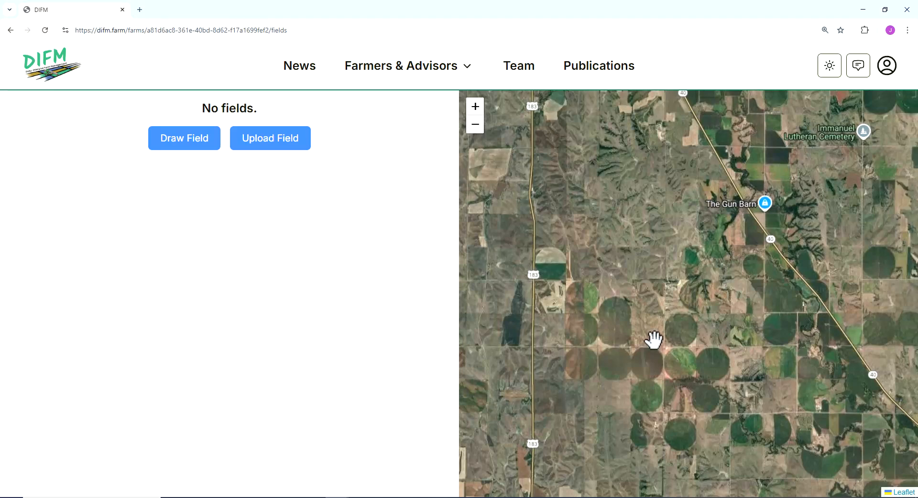
left_click(265, 143)
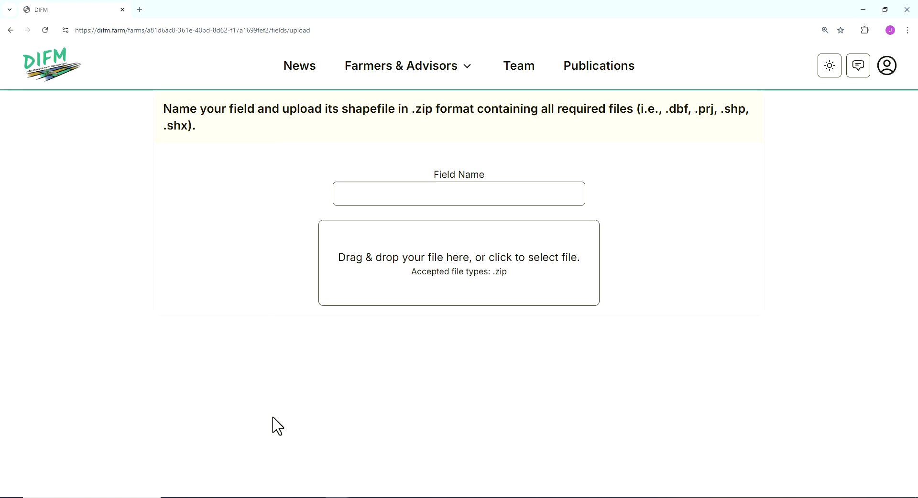
left_click(290, 497)
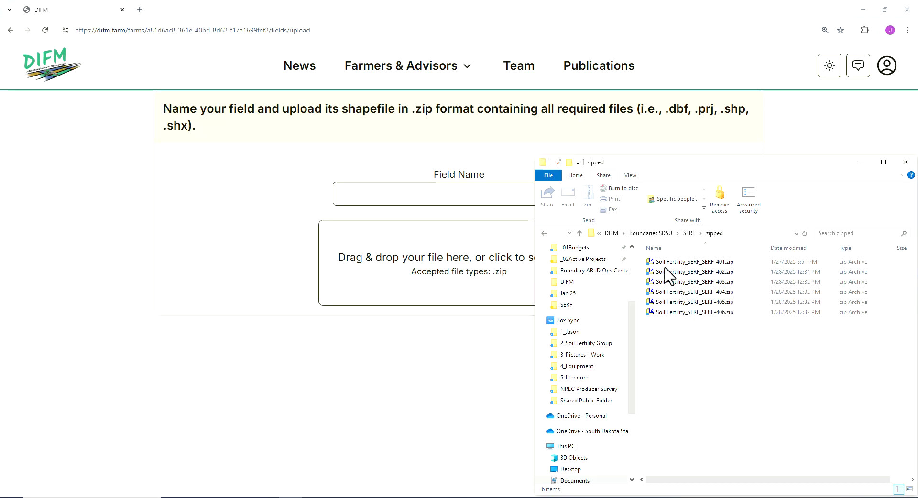
left_click_drag(669, 263, 462, 282)
left_click(465, 195)
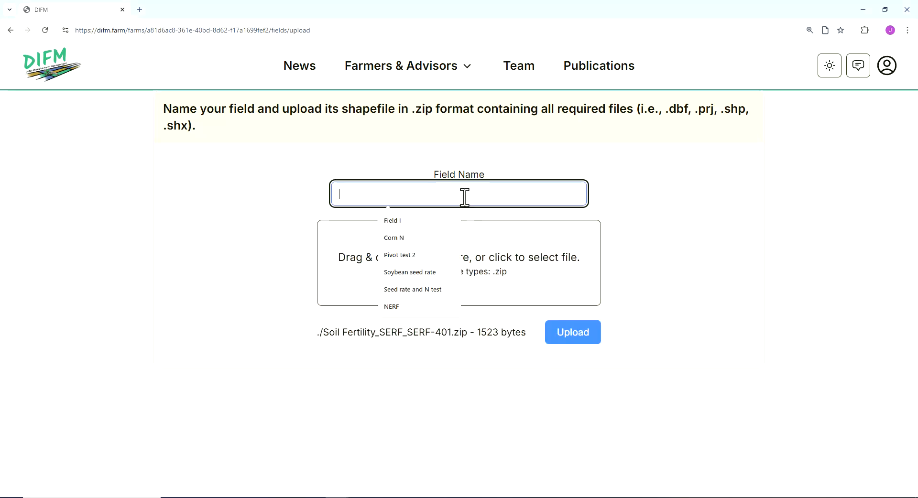
type("401")
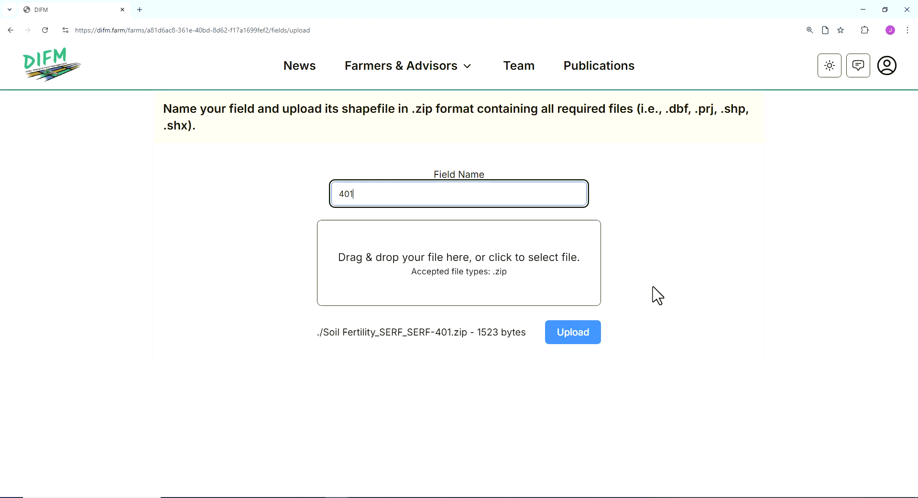
left_click(585, 345)
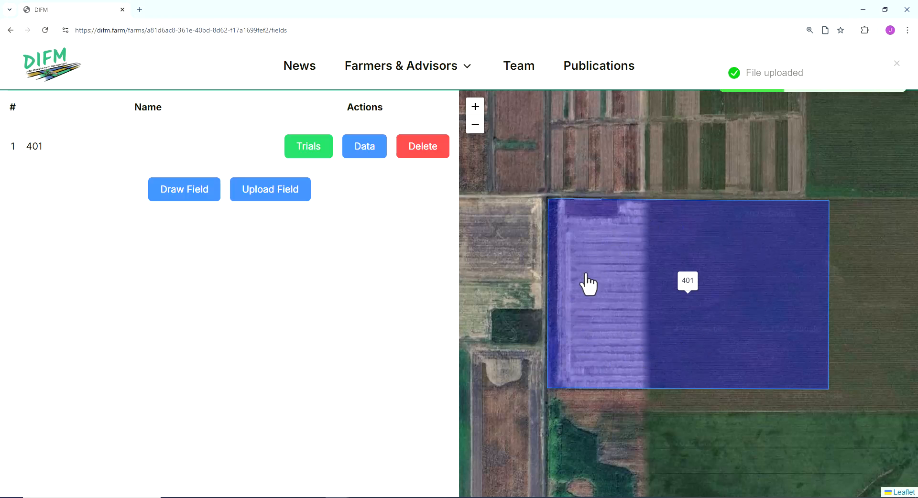
Step: Upload the boundary file Soil Fertility_SERF_SERF-405.zip to the same farm as a new field named 405
left_click(258, 193)
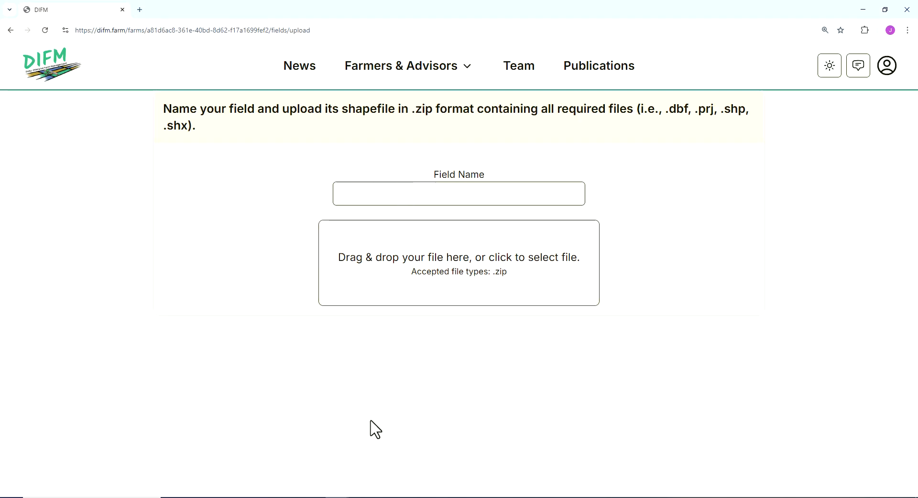
left_click(290, 497)
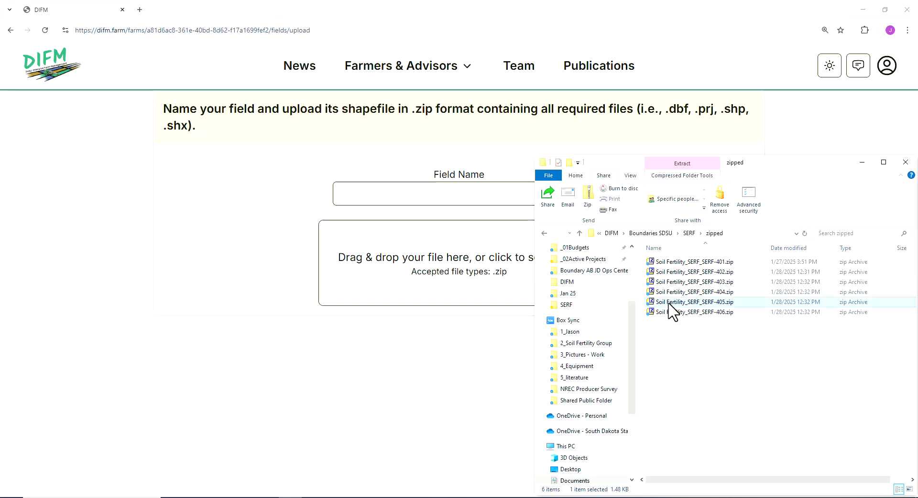
left_click_drag(669, 303, 447, 268)
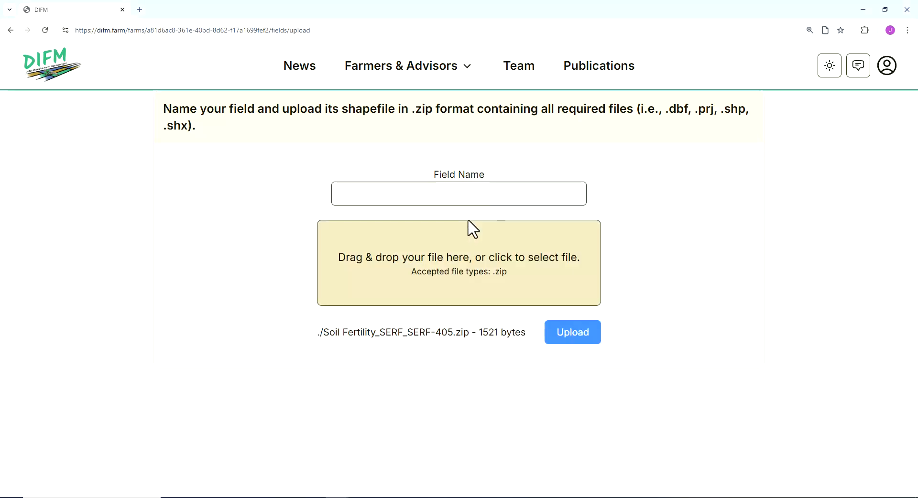
left_click(474, 190)
type("405")
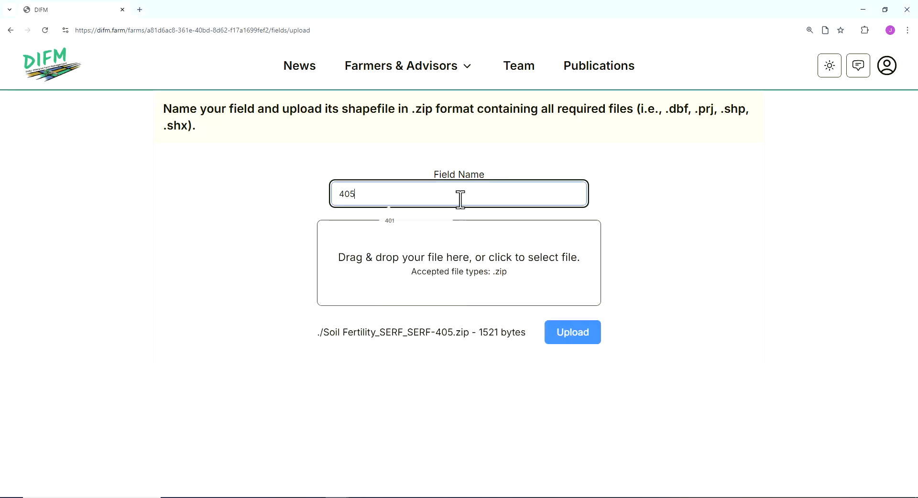
left_click(571, 341)
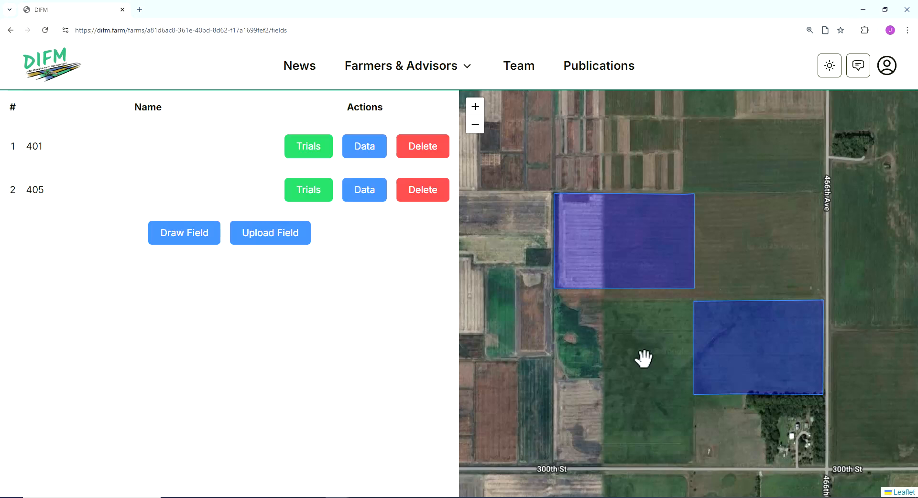
Step: Upload the boundary file Soil Fertility_SERF_SERF-403.zip to the farm as a new field named 403
left_click(267, 249)
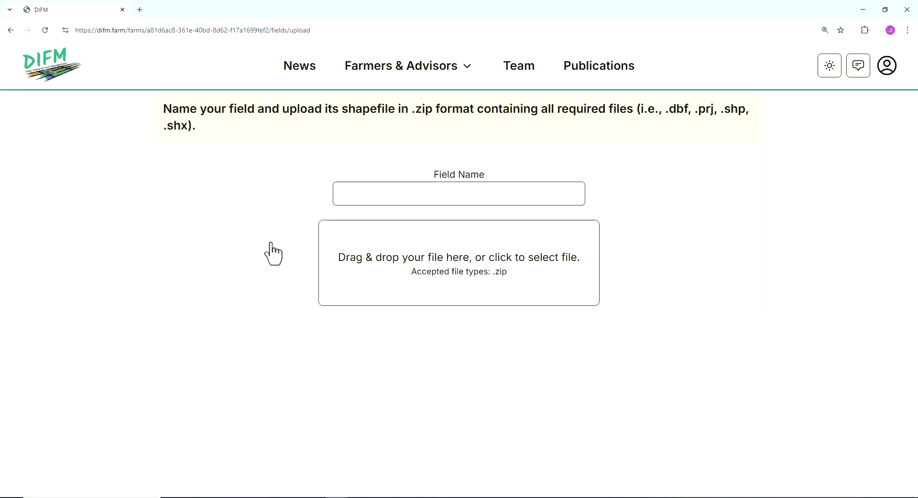
left_click(290, 497)
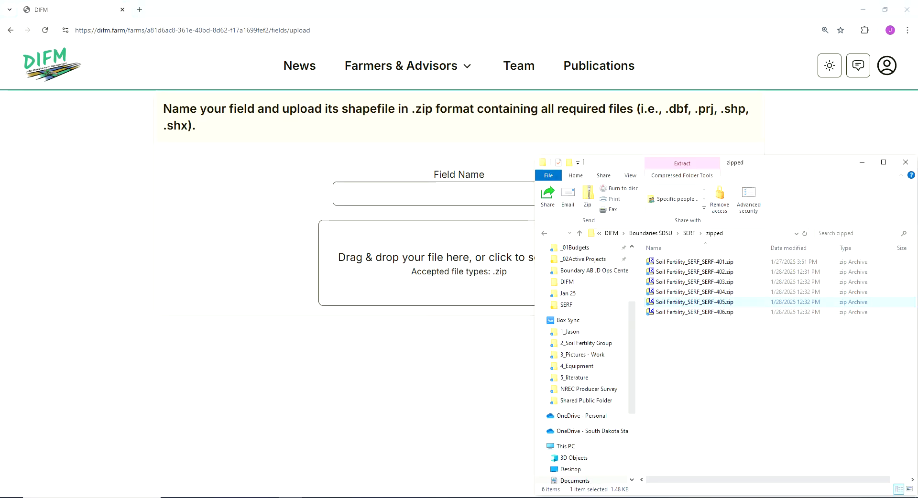
left_click_drag(699, 283, 478, 268)
left_click(480, 195)
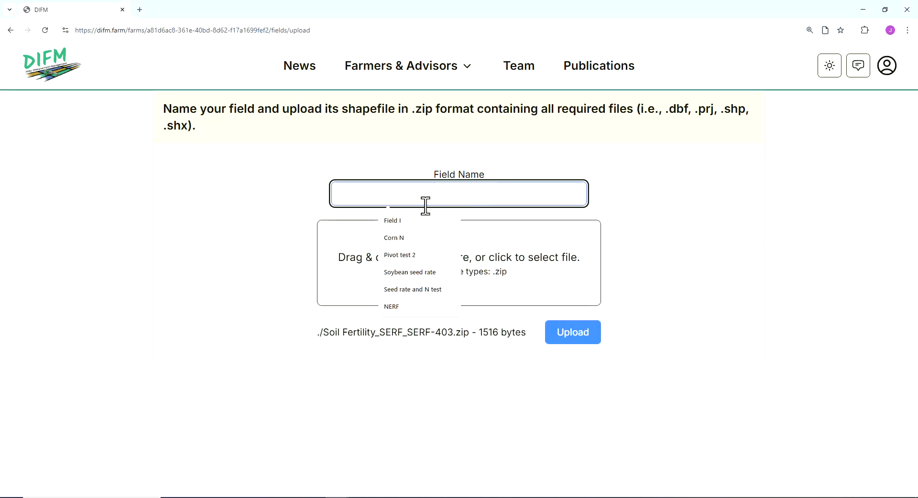
type("403")
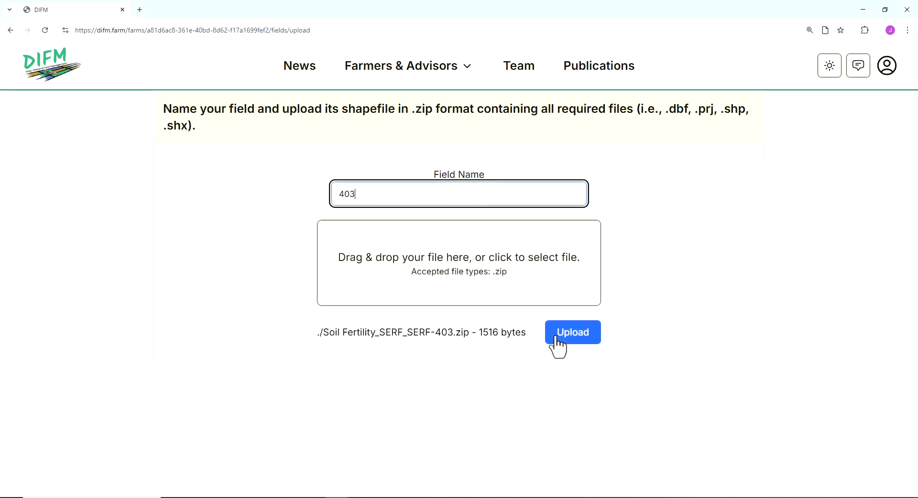
left_click(582, 332)
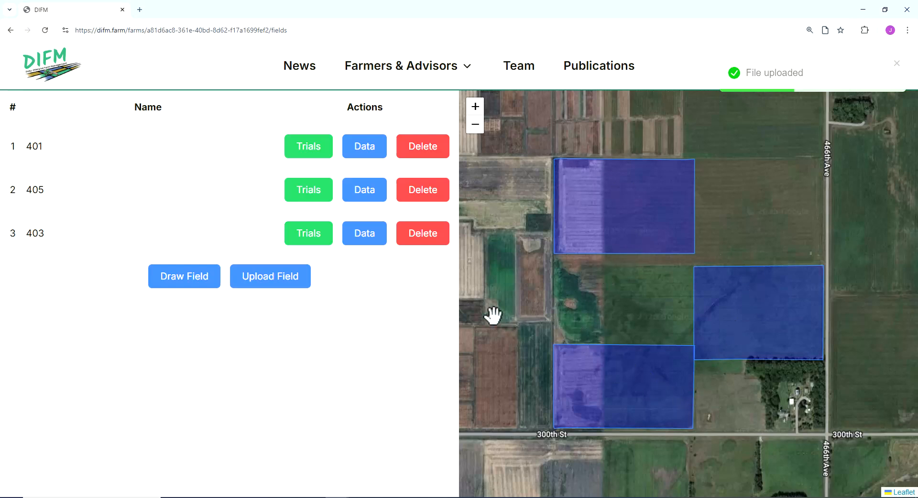
Step: Start adding a new trial to field 401
left_click(311, 152)
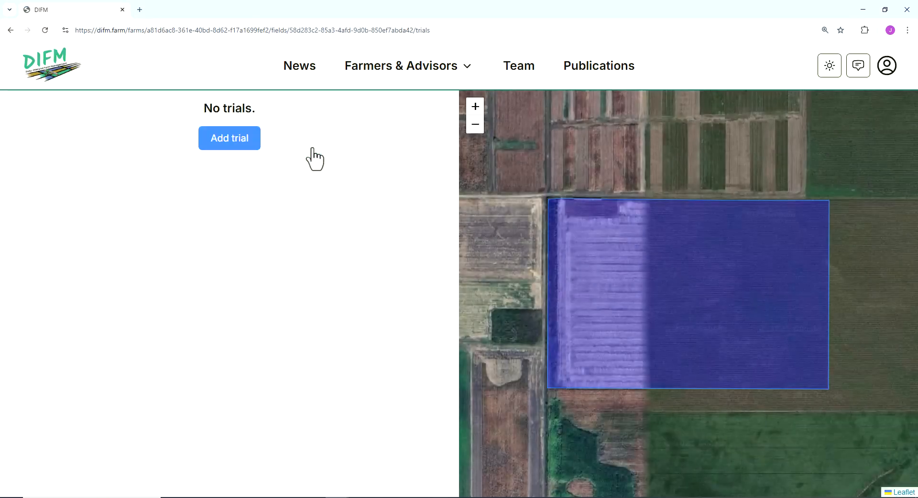
left_click(254, 146)
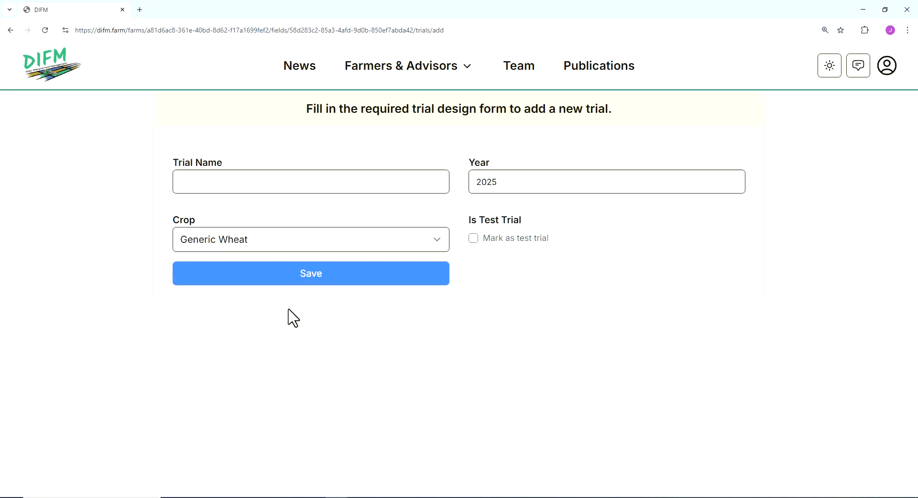